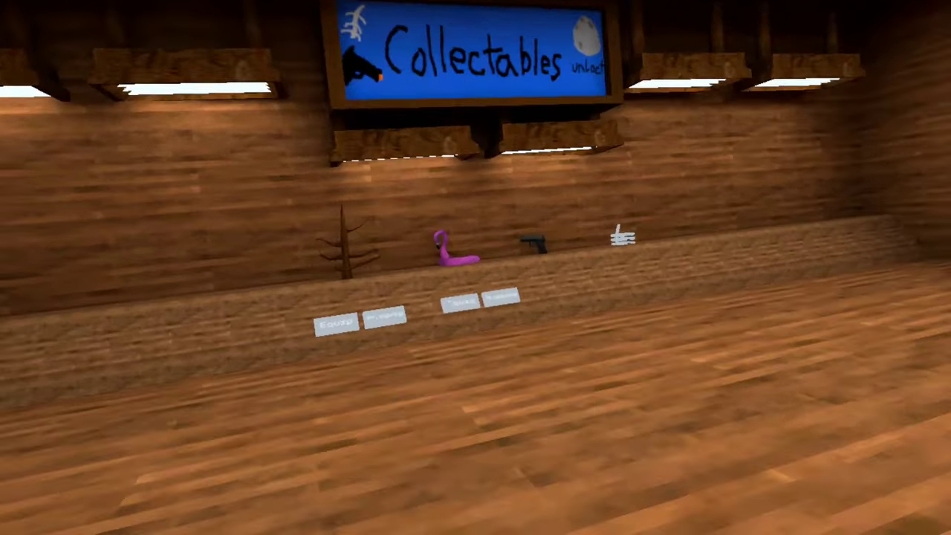
pyautogui.press('w')
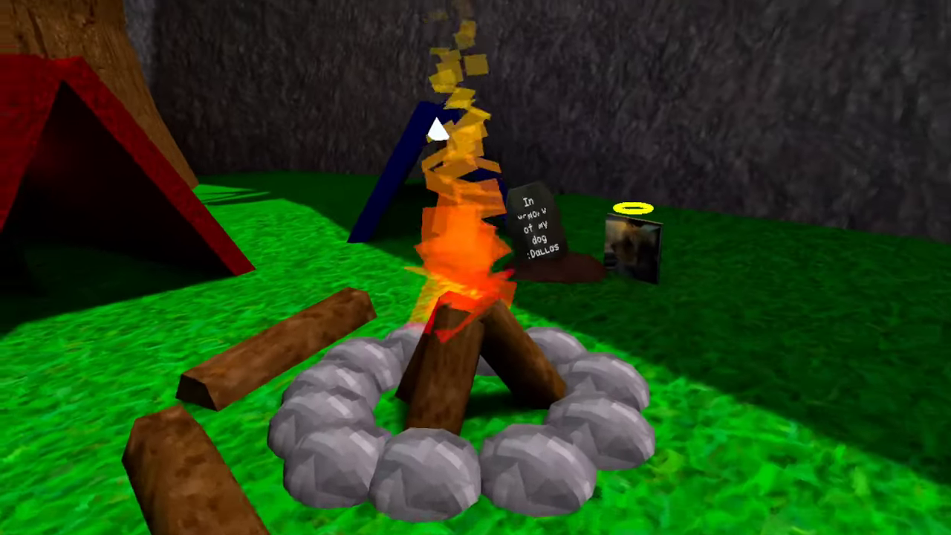
pyautogui.press('w')
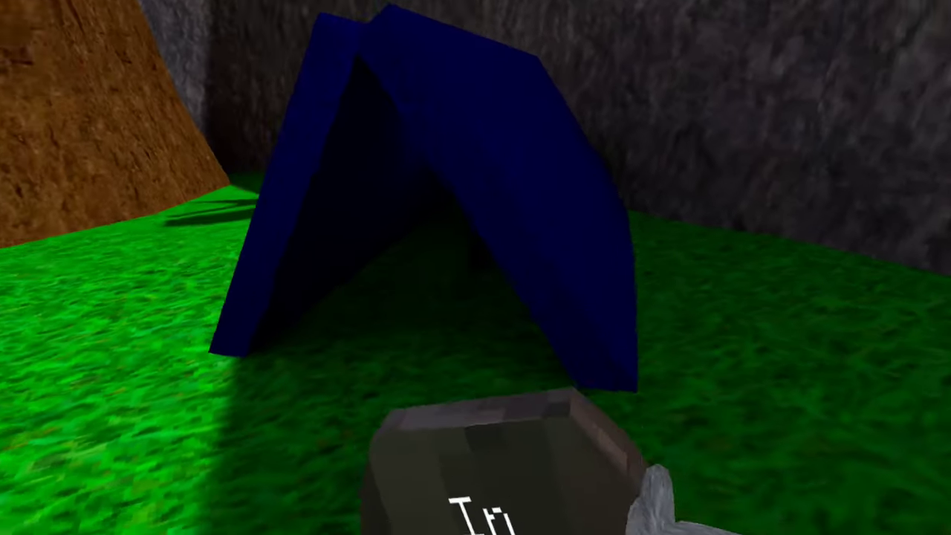
pyautogui.press('w')
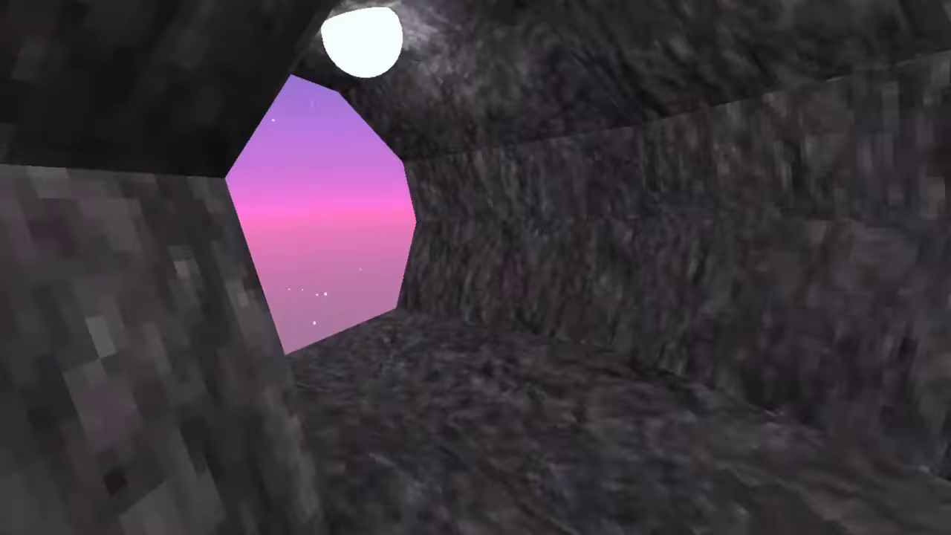
pyautogui.press('w')
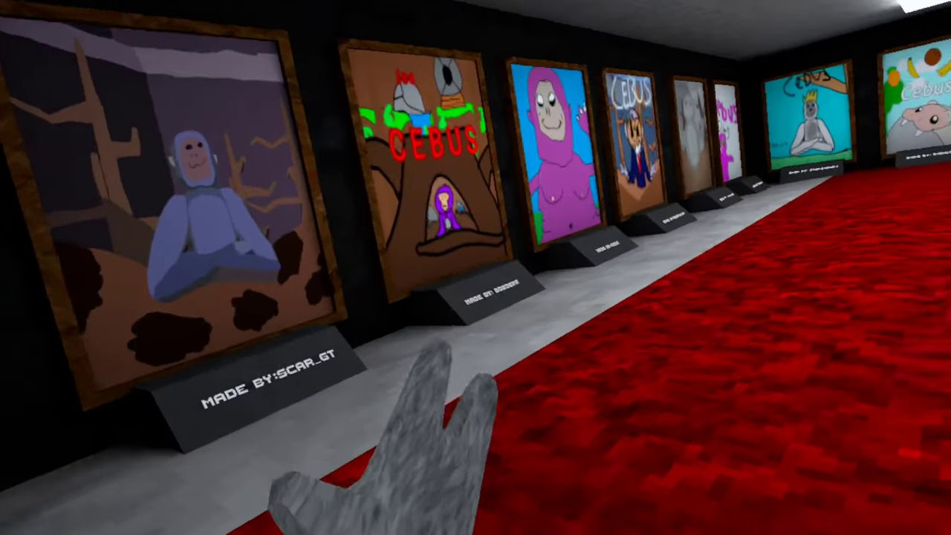